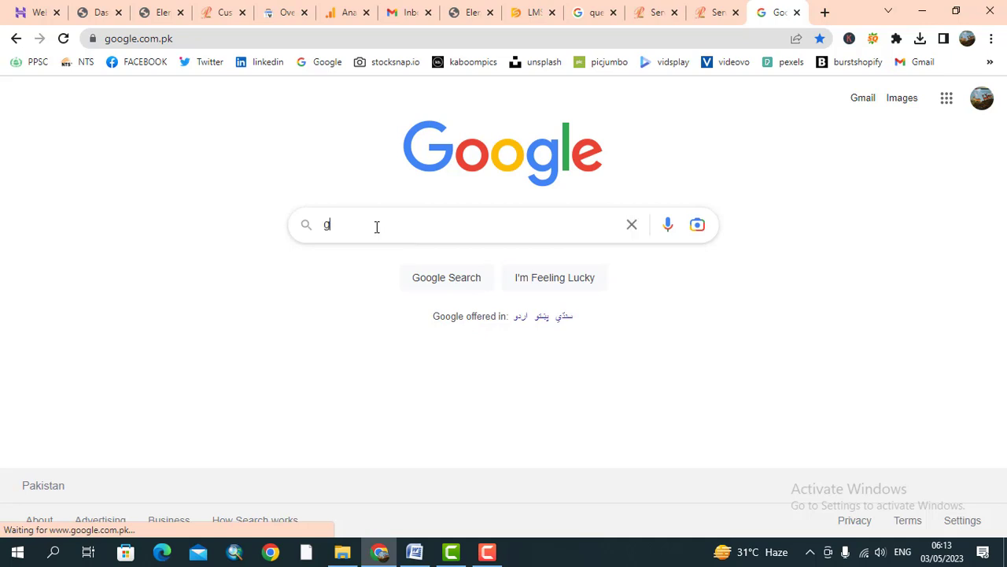
# - Search Google for "google search console", open the Google Search Console Tools result and start the service
pyautogui.write('oogl')
pyautogui.press('Down')
pyautogui.press('Return')
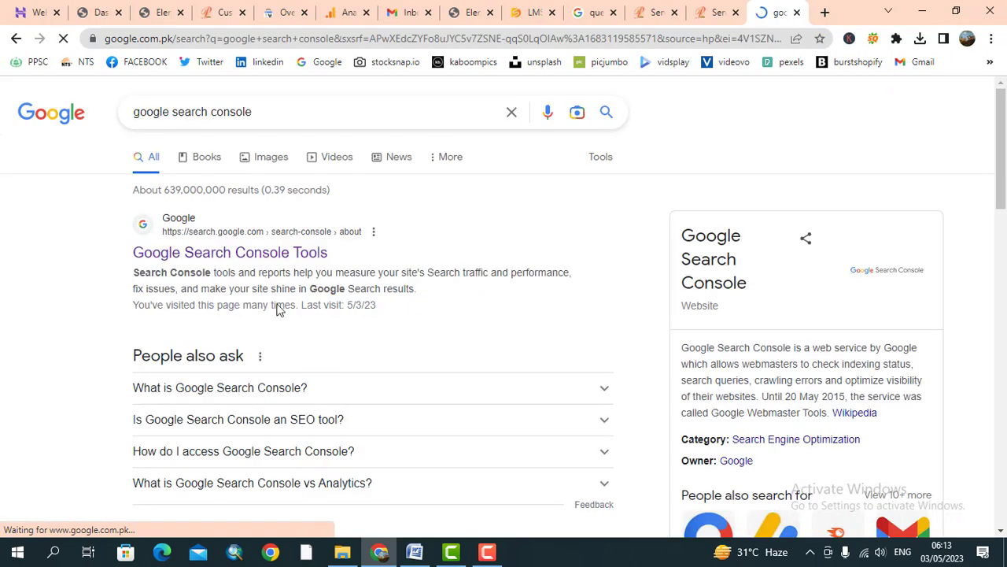
pyautogui.click(218, 254)
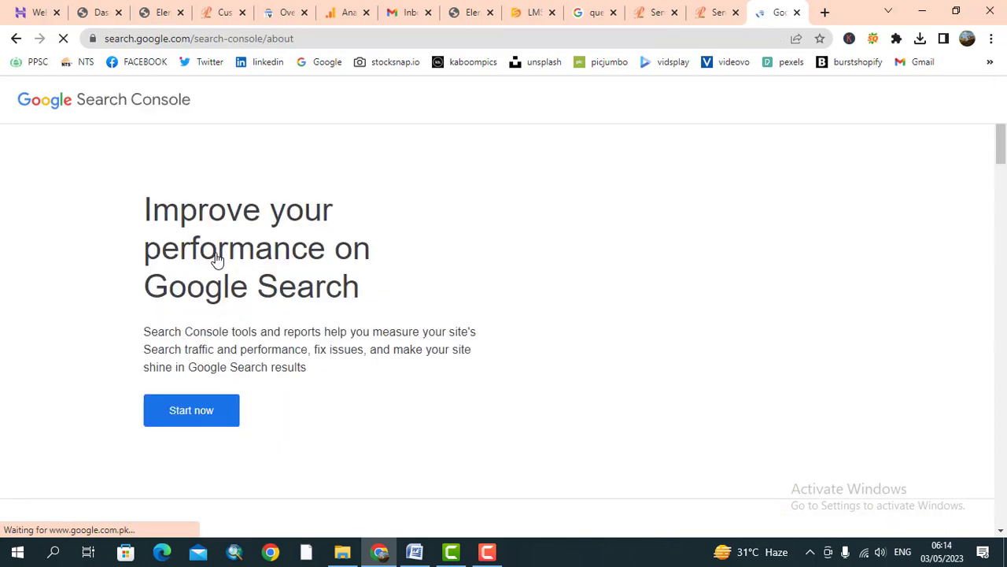
pyautogui.click(193, 416)
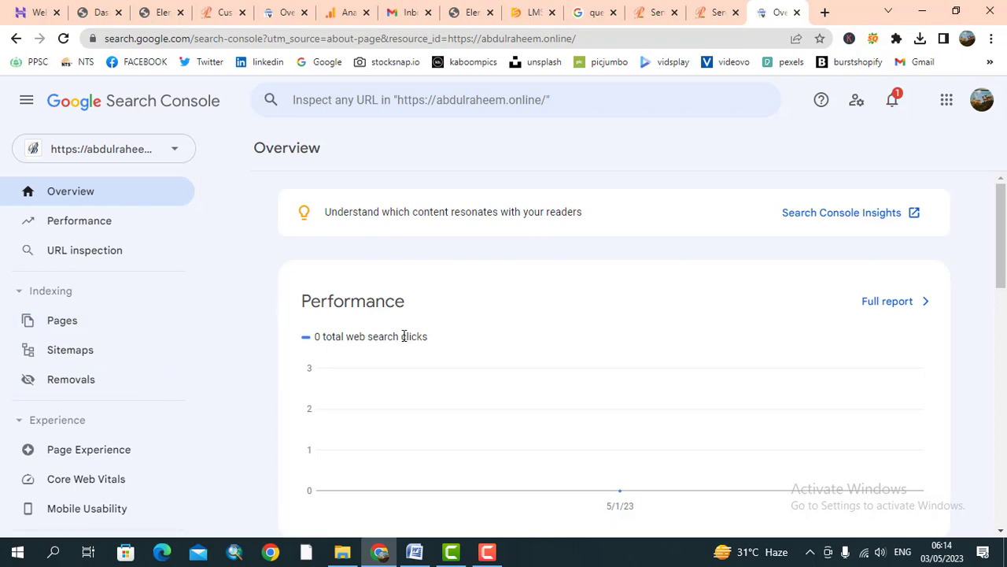
pyautogui.click(177, 150)
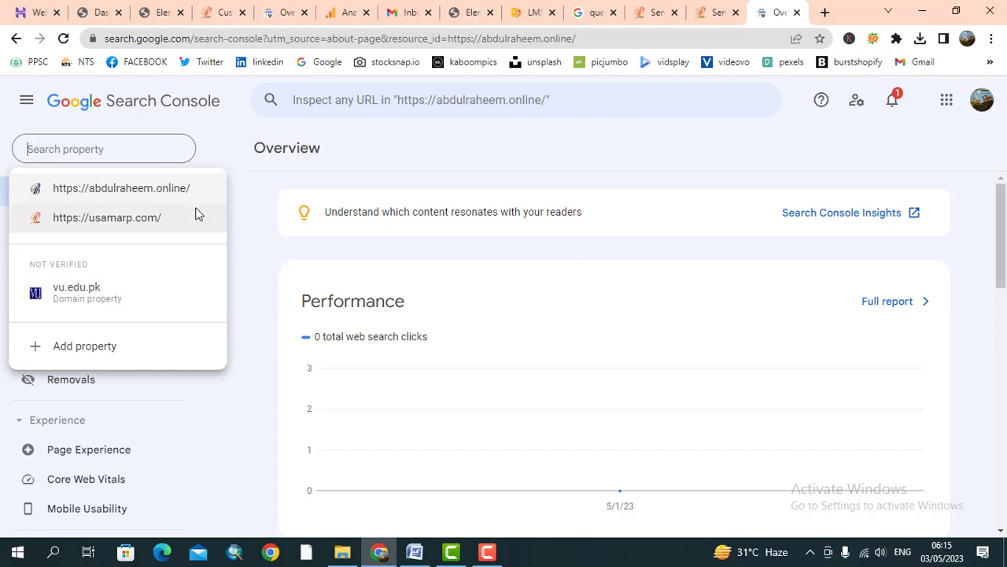
pyautogui.click(96, 222)
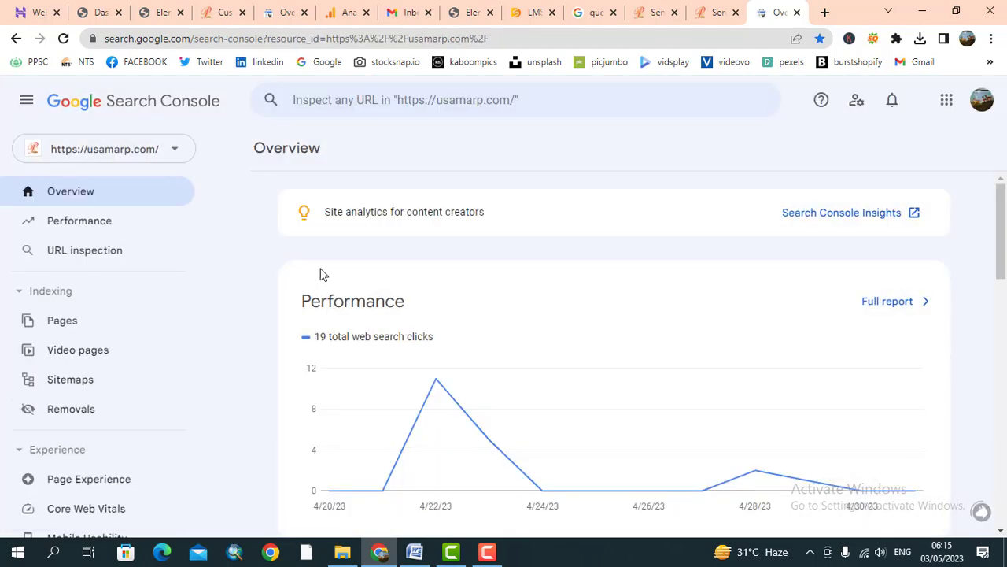
pyautogui.scroll(-1, 320, 273)
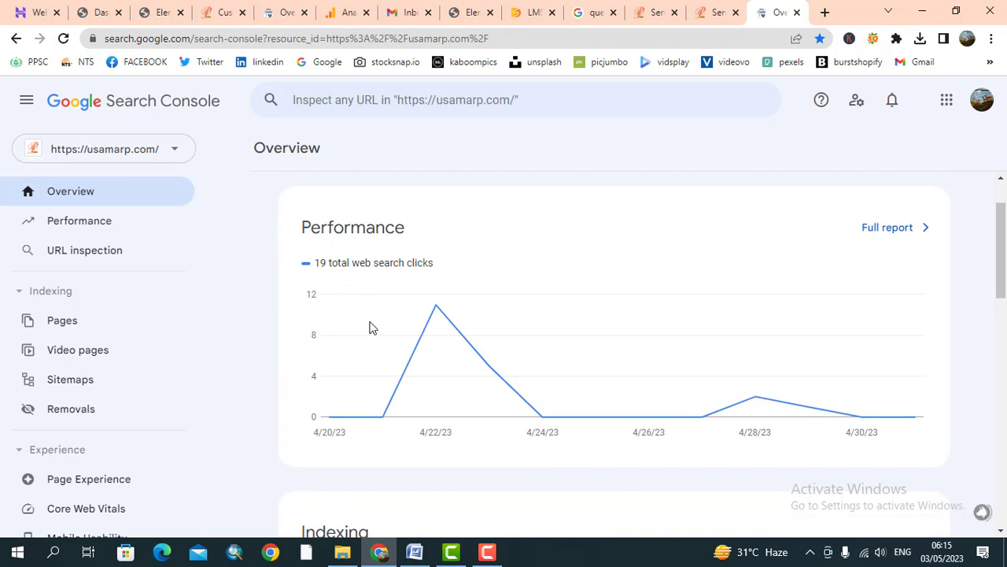
pyautogui.scroll(-1, 371, 326)
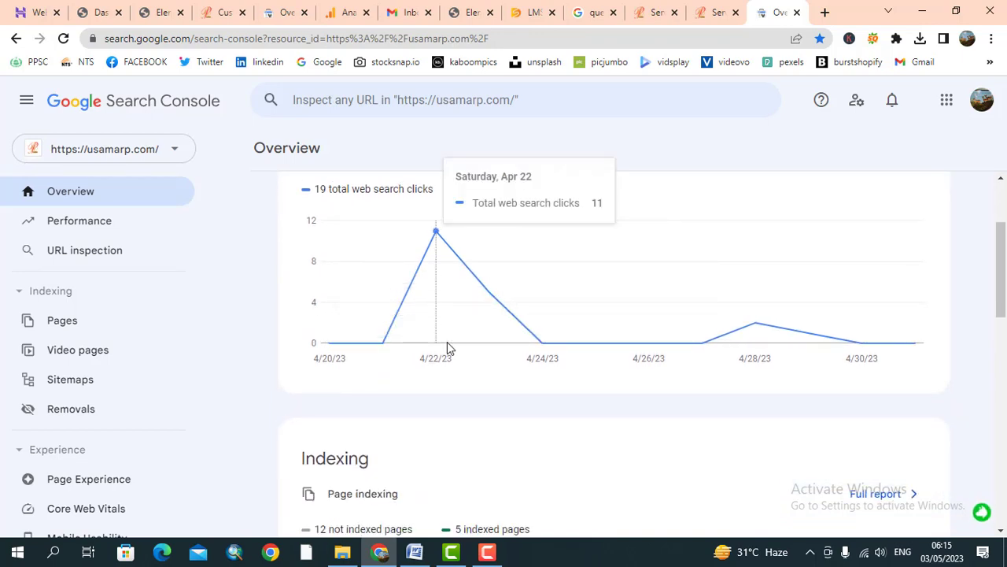
pyautogui.scroll(-4, 412, 308)
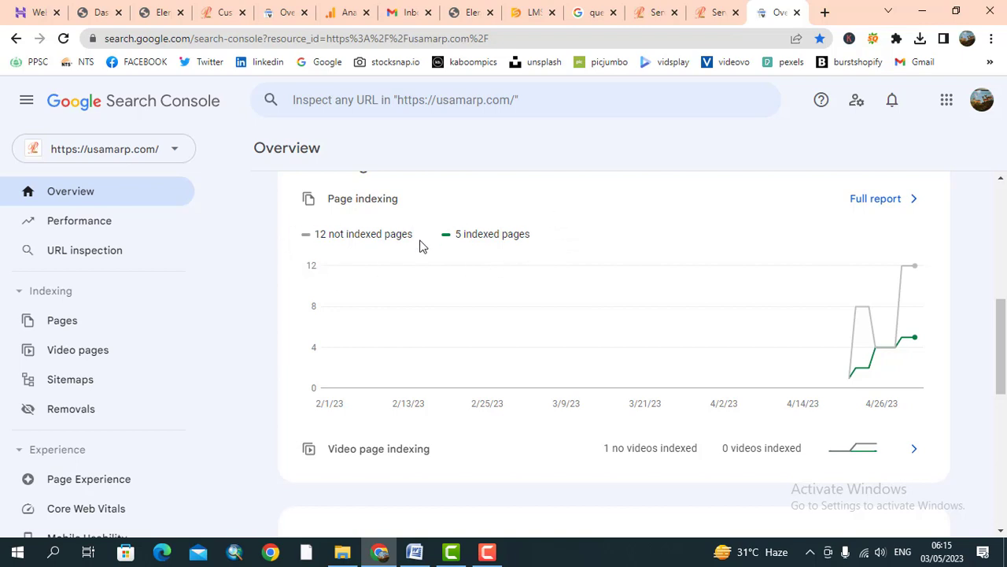
pyautogui.scroll(-1, 375, 278)
pyautogui.scroll(1, 376, 279)
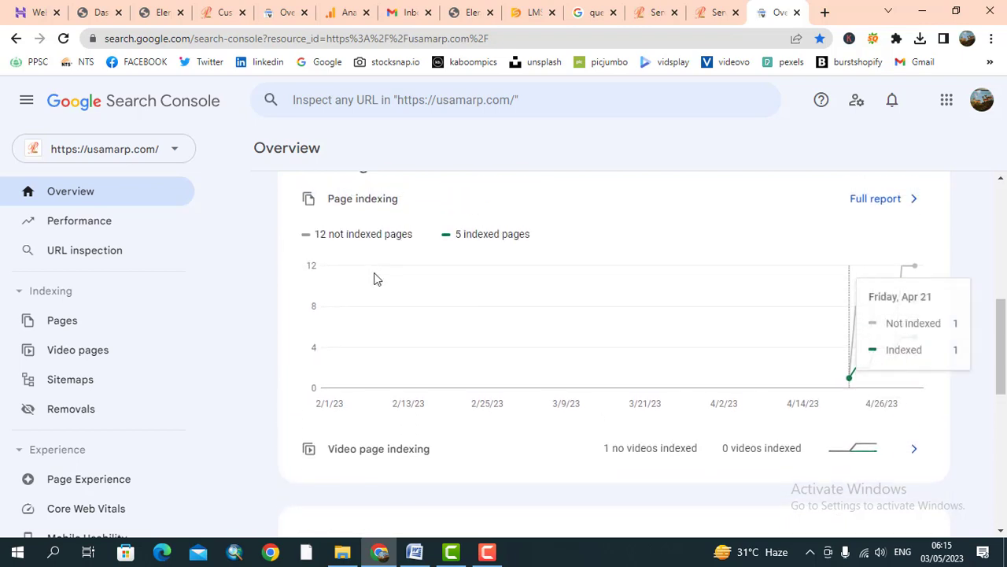
pyautogui.scroll(-4, 375, 279)
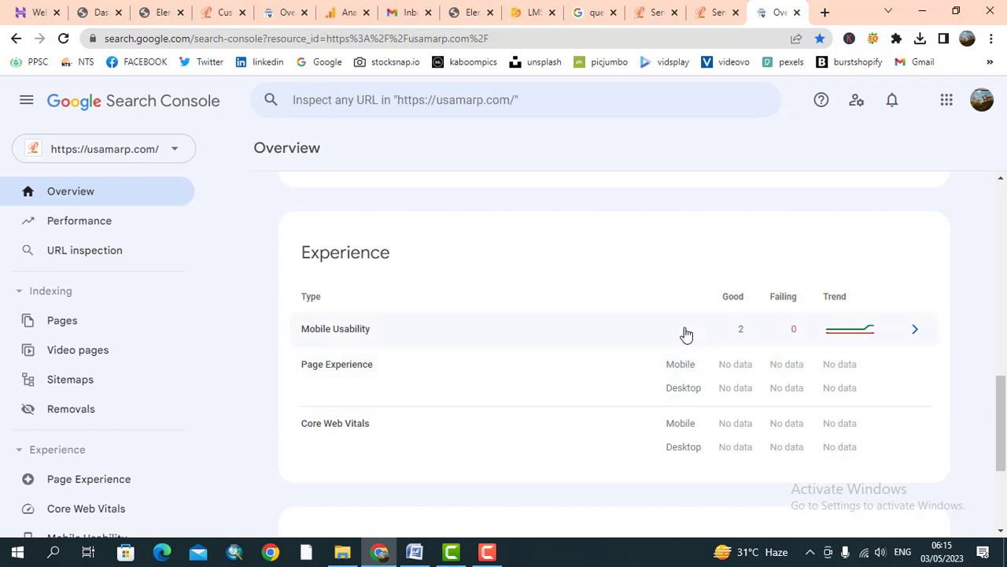
pyautogui.scroll(1, 508, 322)
pyautogui.scroll(7, 508, 322)
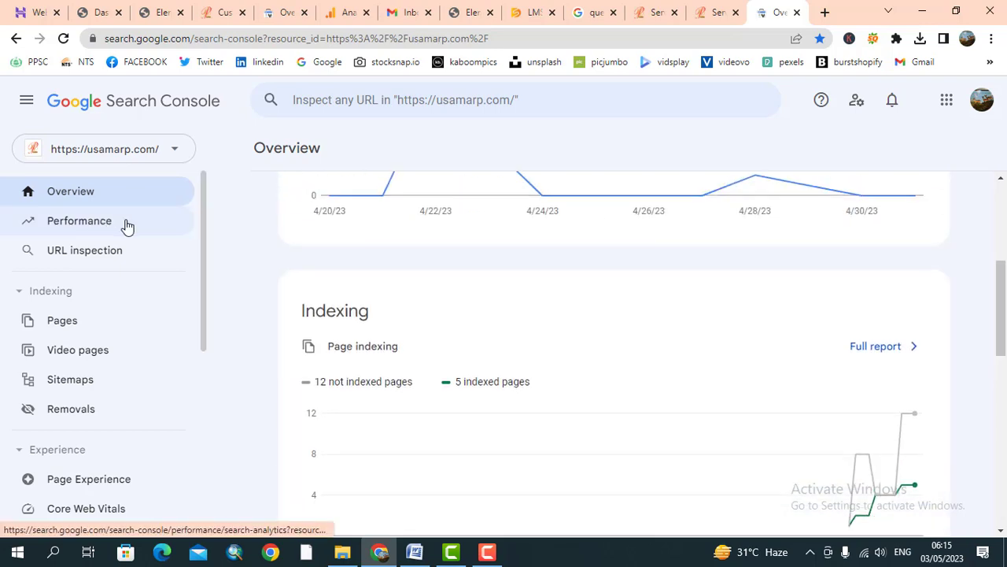
# - Open the property's Performance report and examine the clicks and impressions chart and the queries table
pyautogui.click(92, 228)
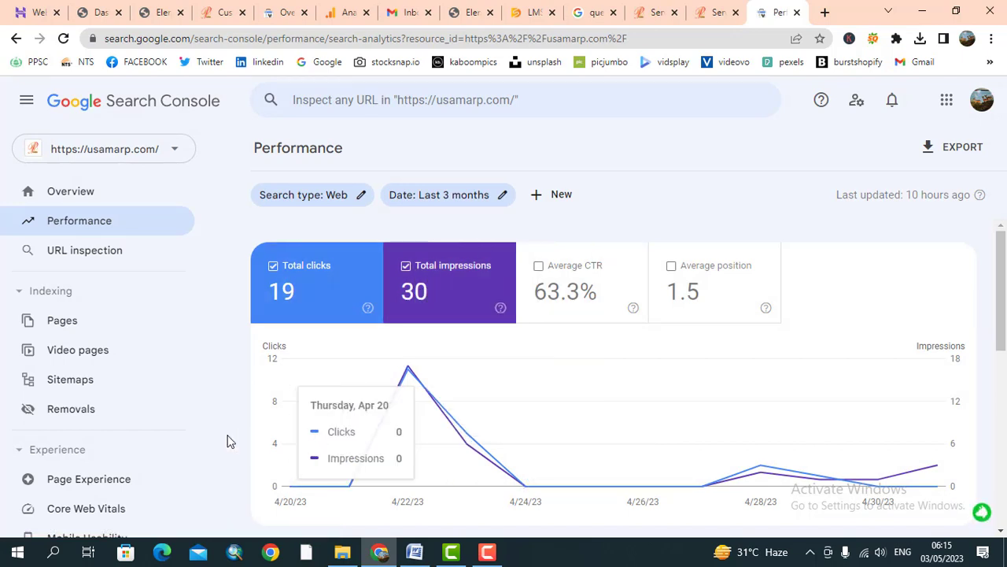
pyautogui.scroll(-1, 196, 465)
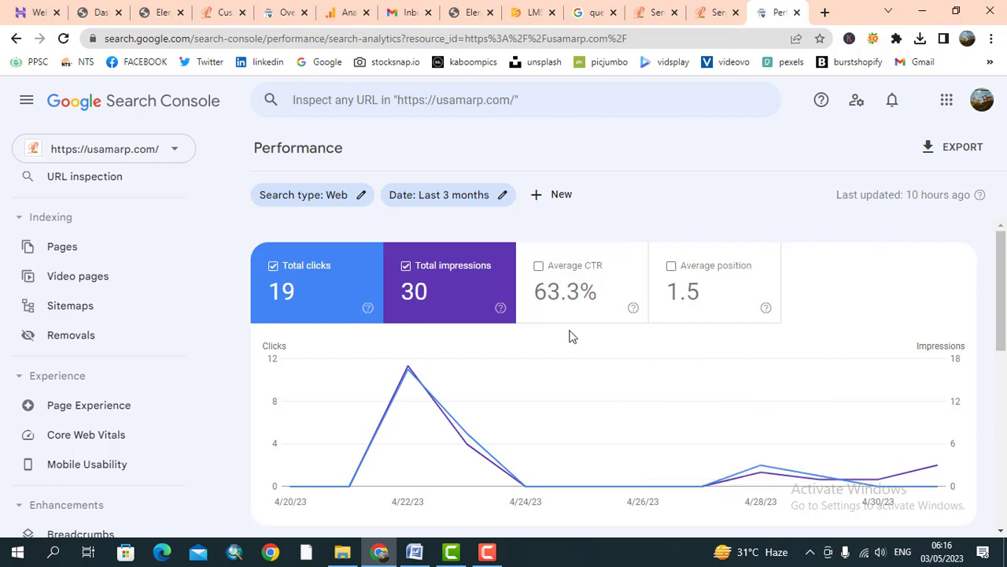
pyautogui.scroll(-2, 798, 378)
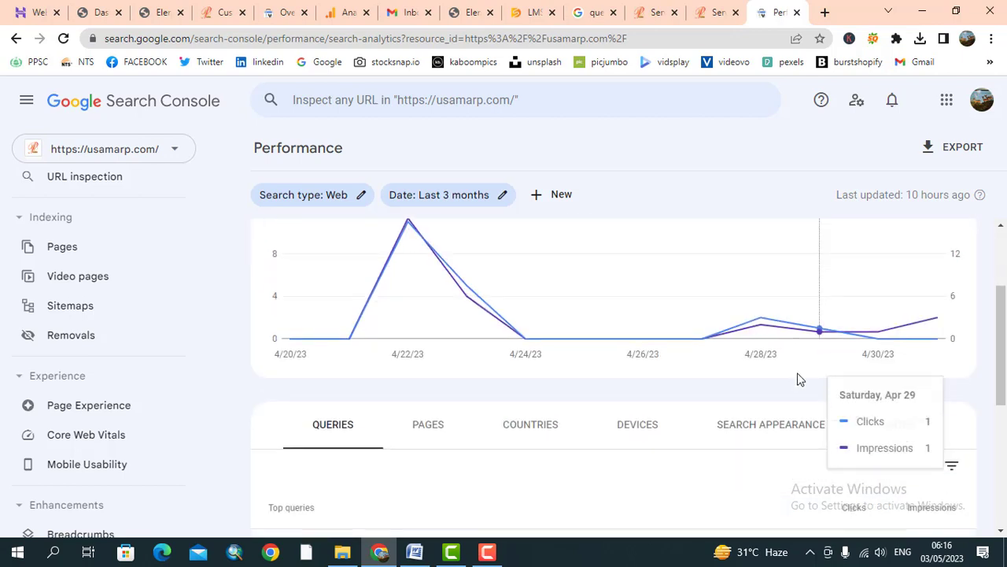
pyautogui.scroll(-2, 604, 402)
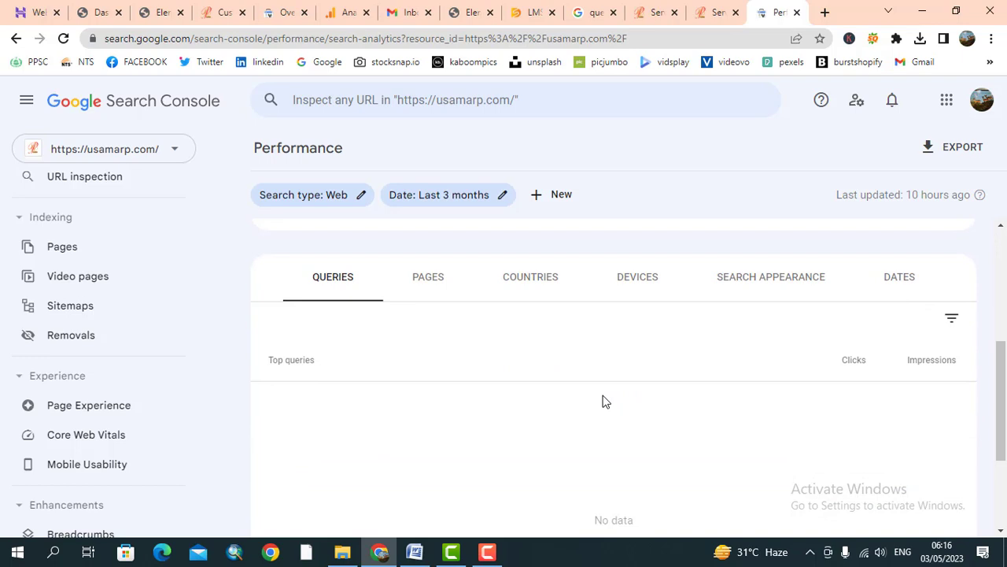
pyautogui.scroll(4, 613, 370)
pyautogui.scroll(-2, 632, 359)
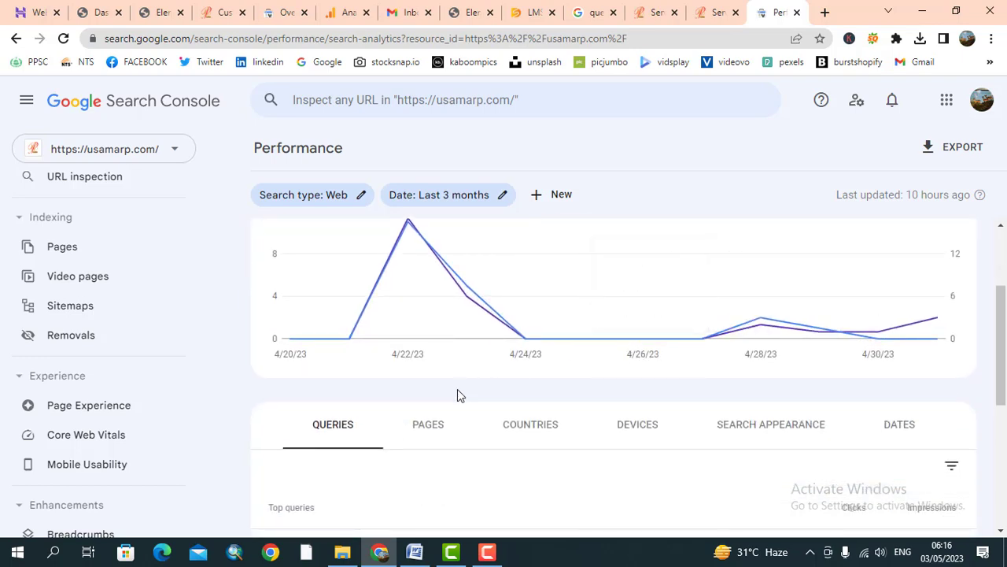
# - Examine the performance data broken down by pages and by countries
pyautogui.click(428, 424)
pyautogui.scroll(-3, 598, 356)
pyautogui.scroll(2, 598, 354)
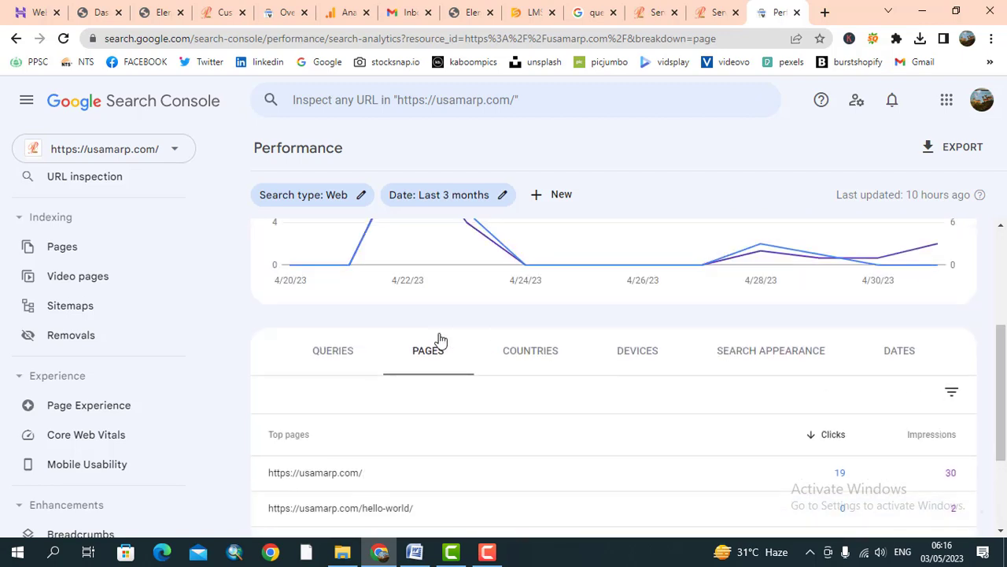
pyautogui.scroll(-1, 461, 391)
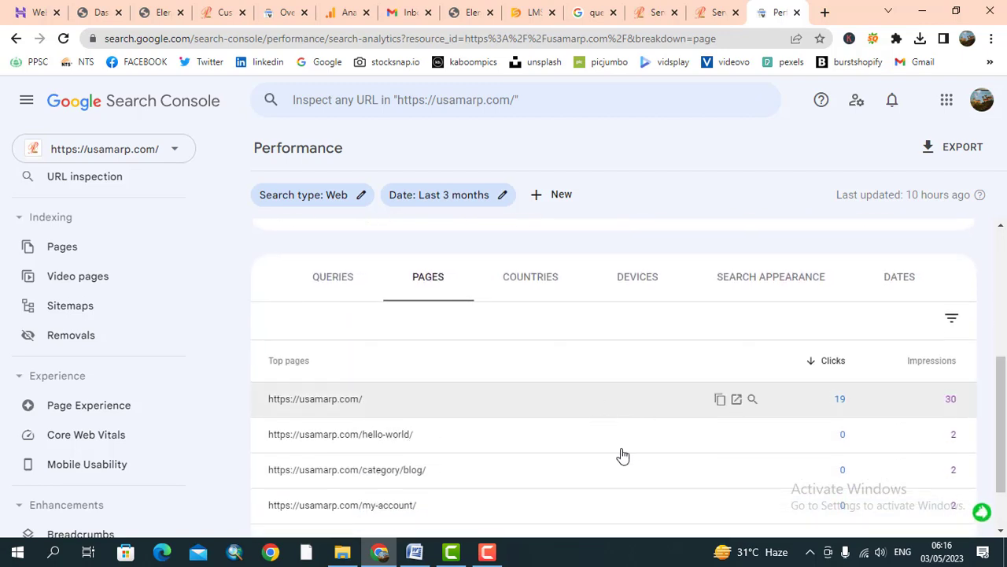
pyautogui.scroll(2, 632, 385)
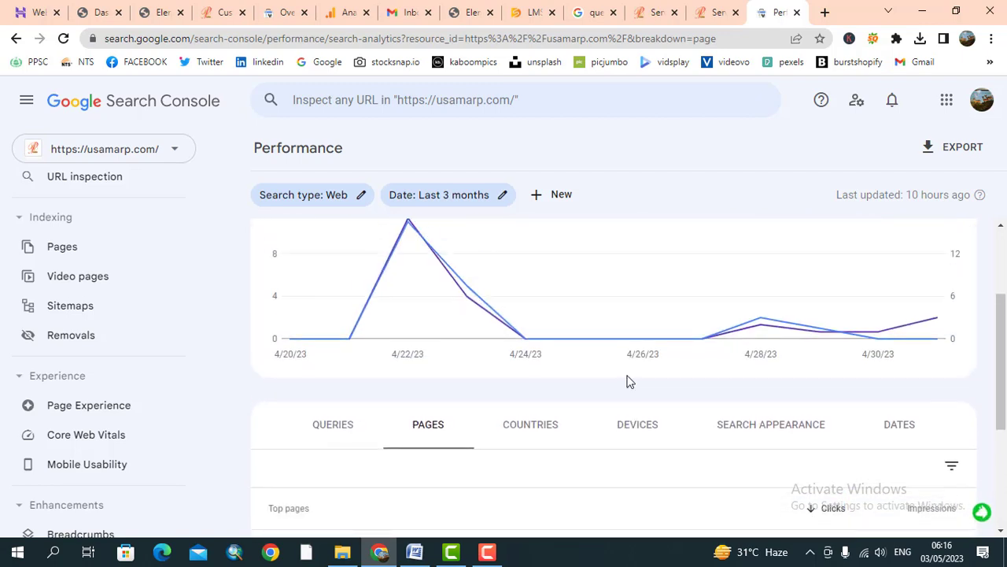
pyautogui.click(528, 429)
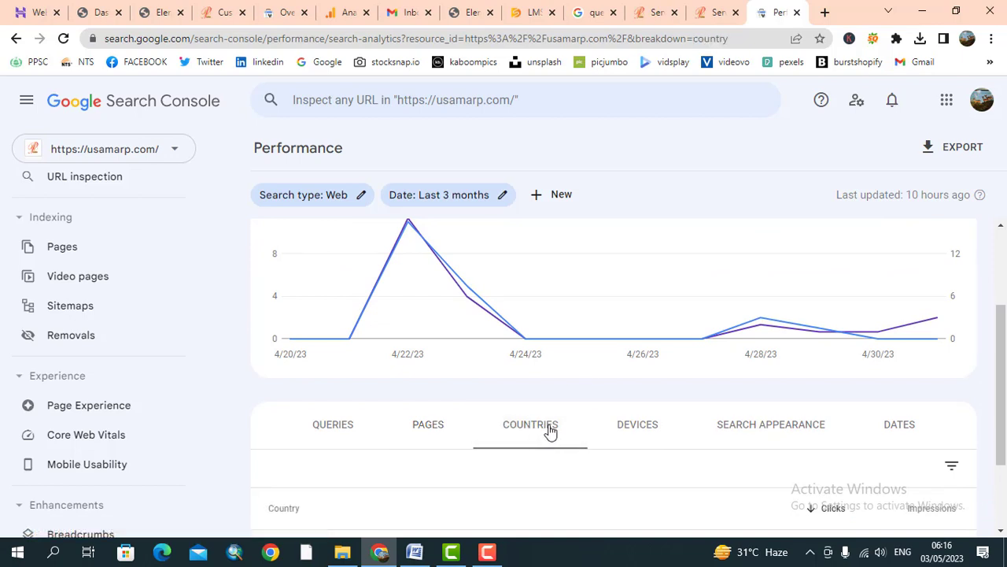
pyautogui.scroll(-2, 550, 429)
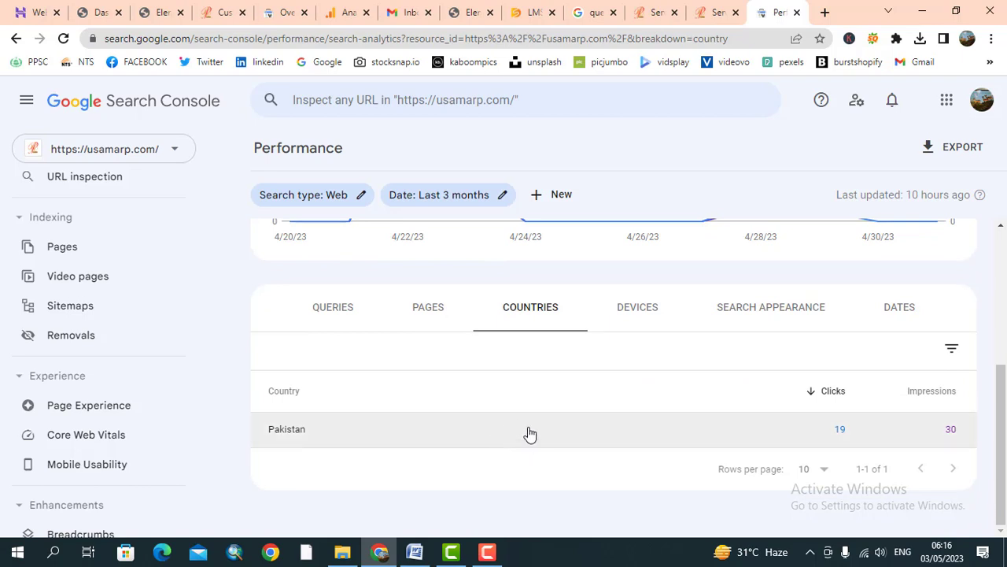
pyautogui.scroll(3, 531, 434)
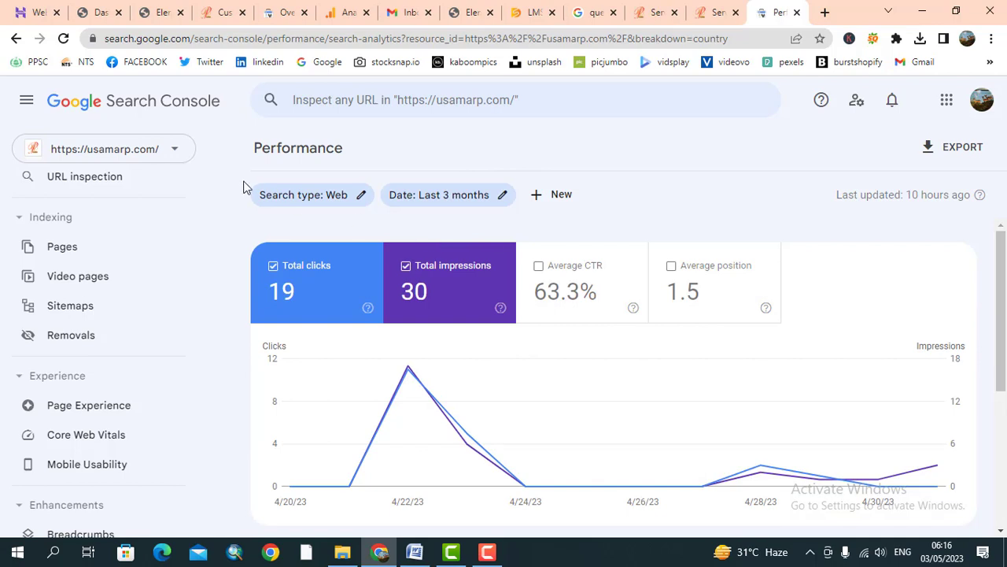
pyautogui.click(180, 154)
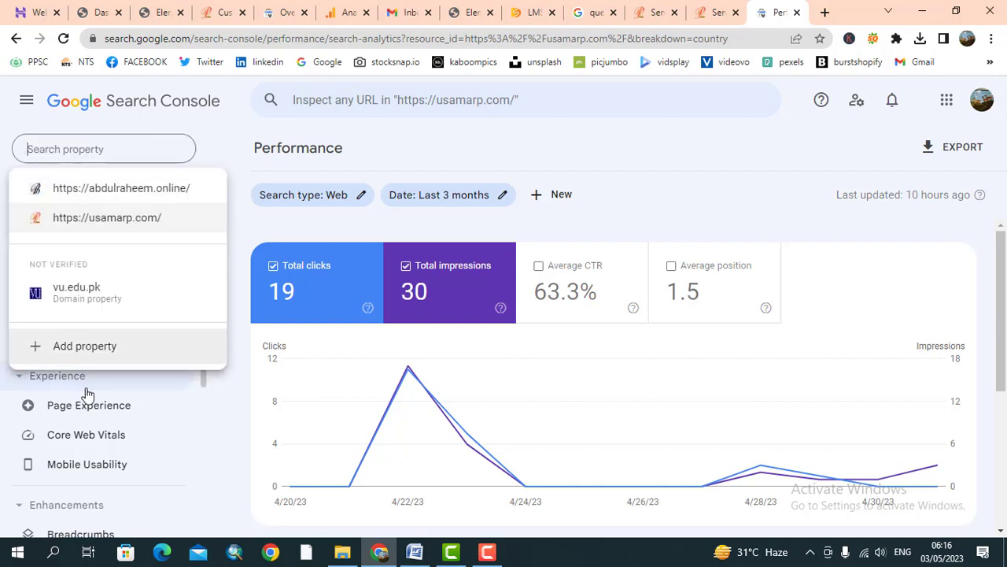
pyautogui.click(76, 346)
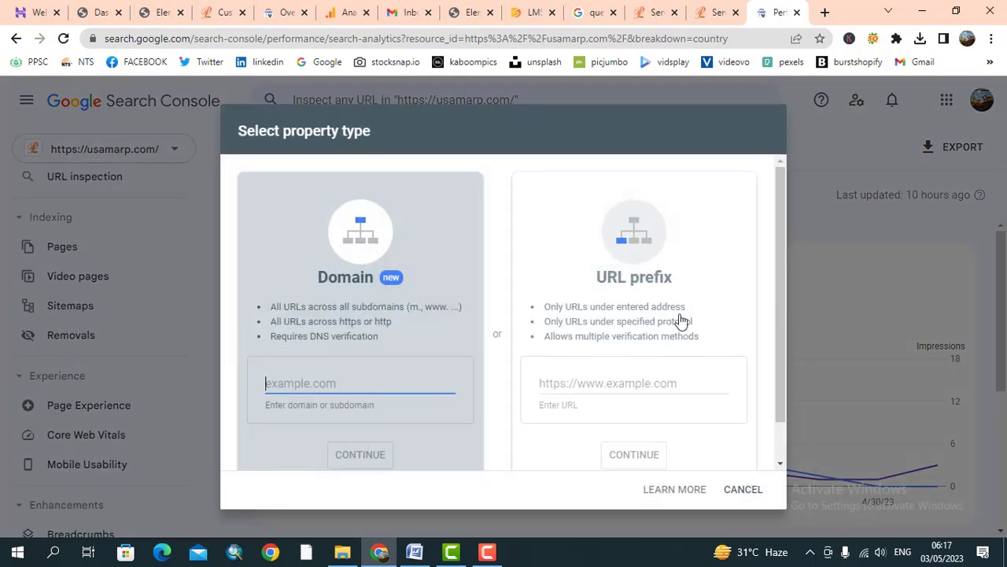
pyautogui.click(635, 281)
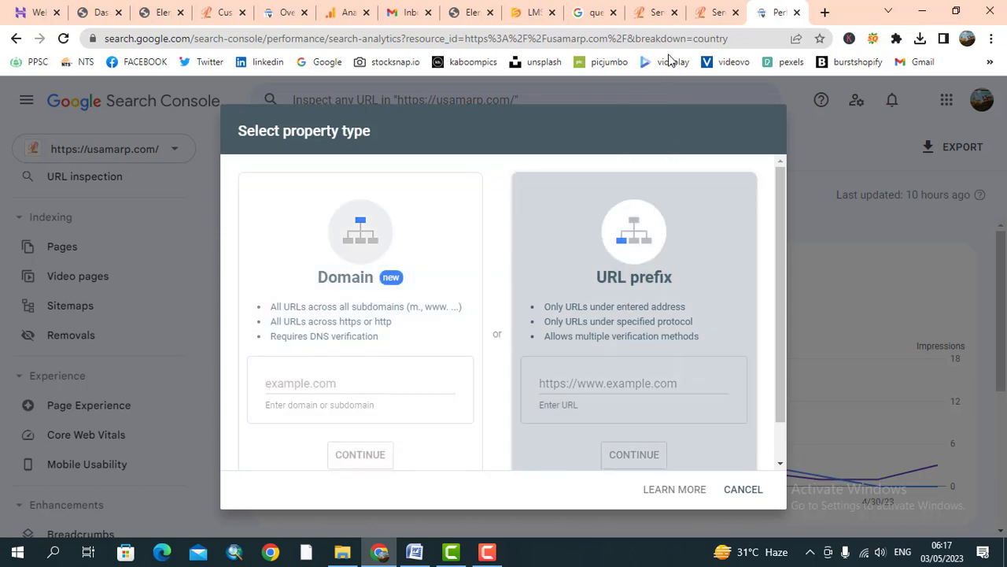
pyautogui.click(612, 378)
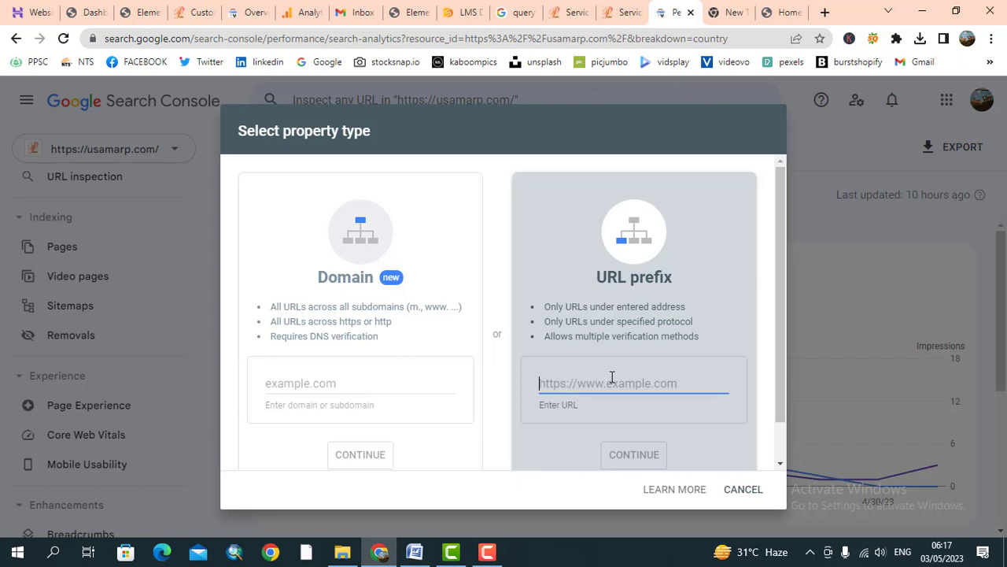
pyautogui.write('https://usamarp.online/')
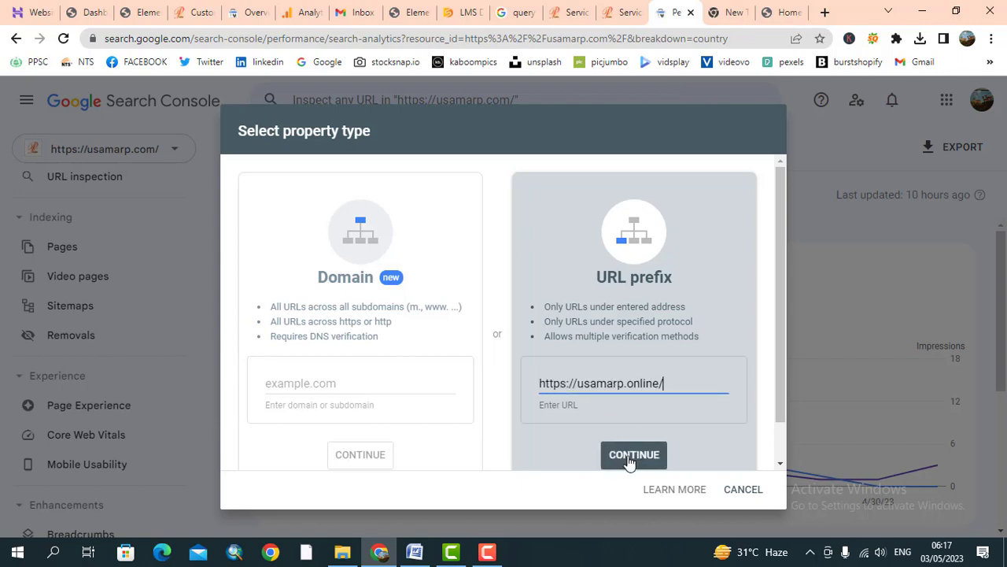
pyautogui.click(629, 457)
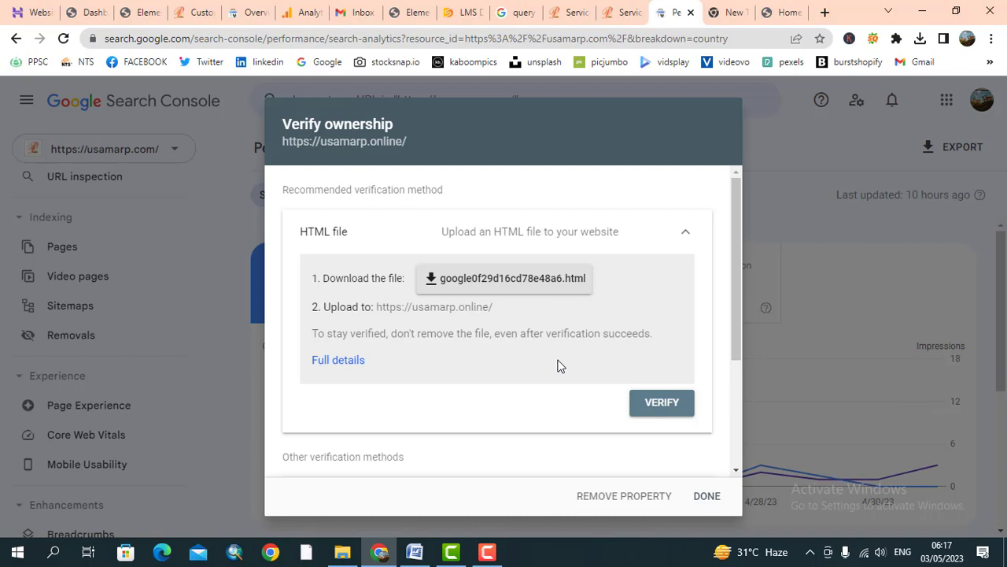
pyautogui.scroll(-2, 557, 366)
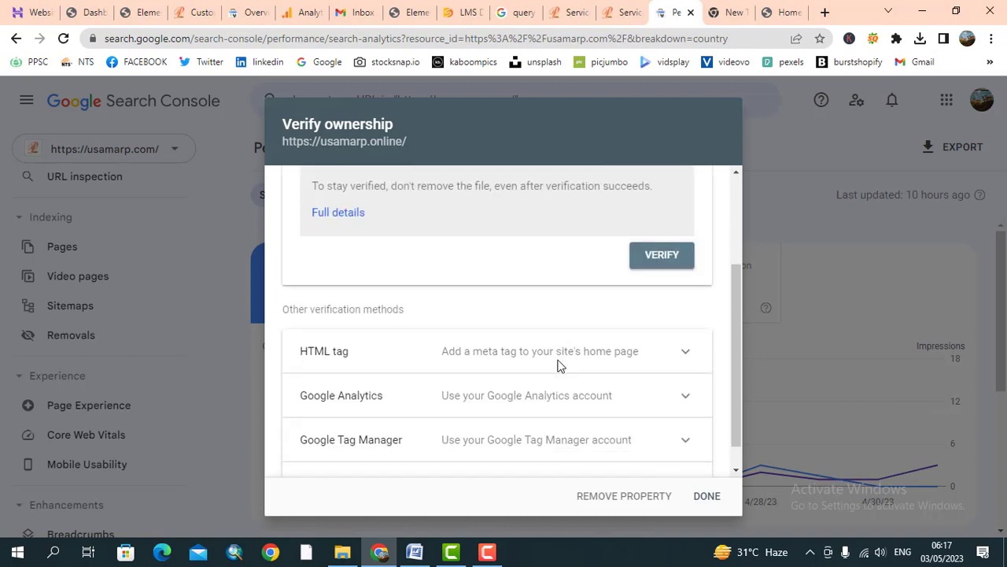
pyautogui.scroll(2, 557, 366)
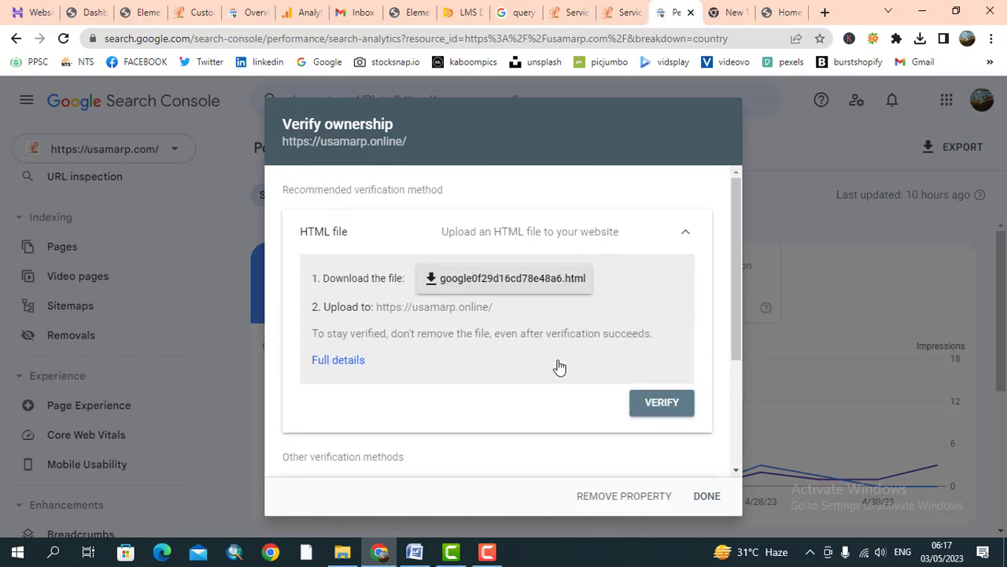
pyautogui.scroll(-2, 557, 366)
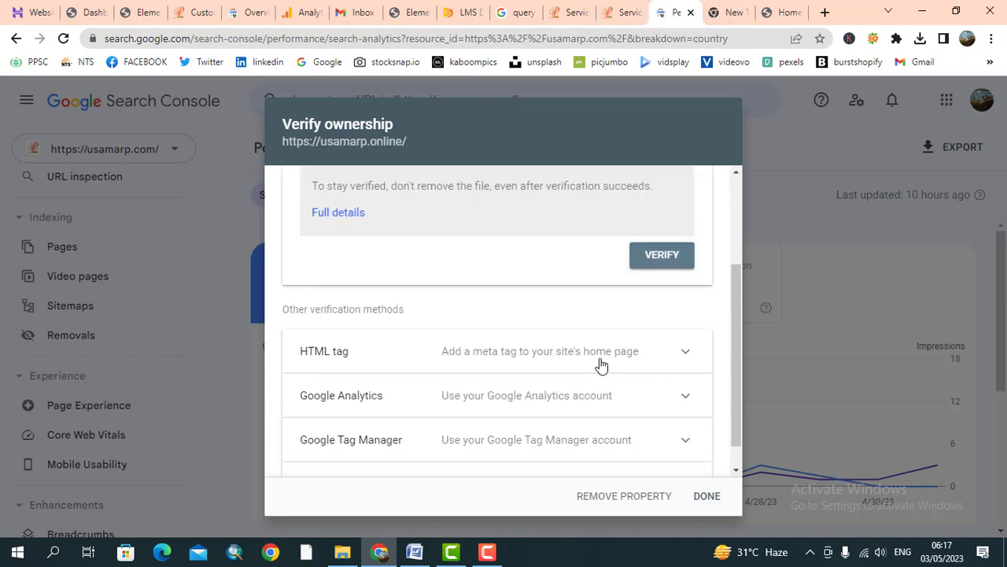
pyautogui.click(683, 364)
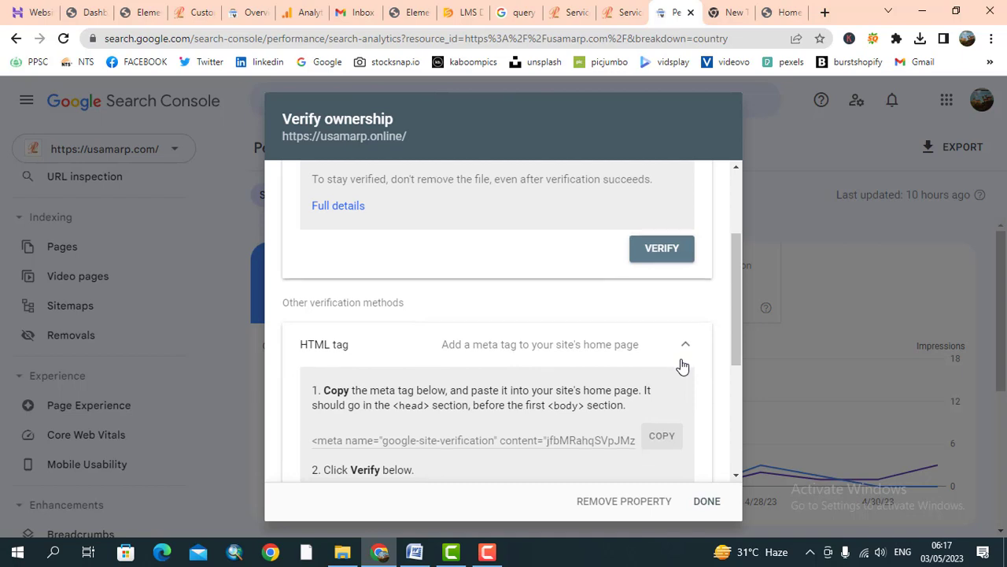
pyautogui.scroll(-1, 682, 367)
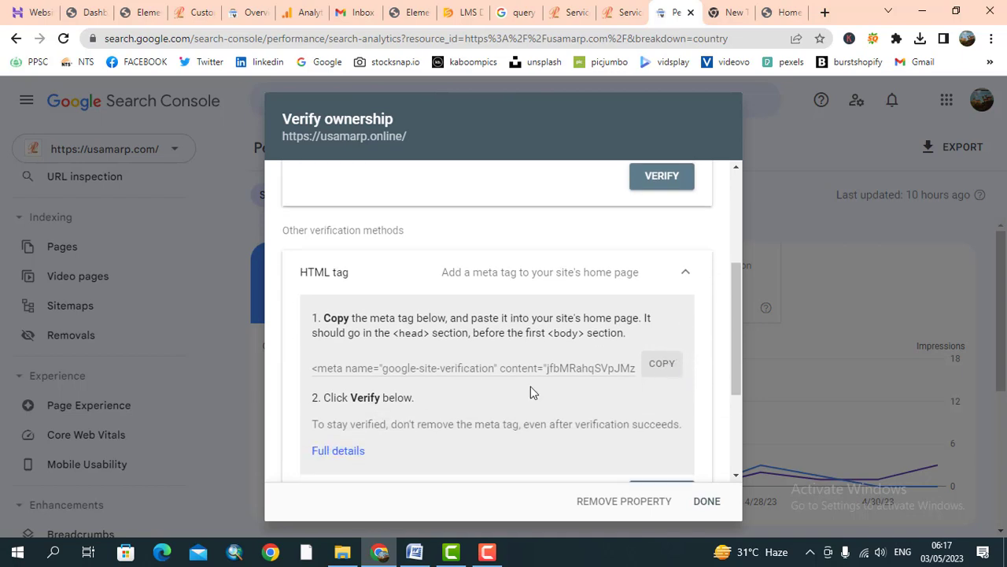
pyautogui.click(661, 369)
# - Switch to the usamarp.online WordPress dashboard and open the Site connections section of the Yoast SEO settings
pyautogui.click(88, 14)
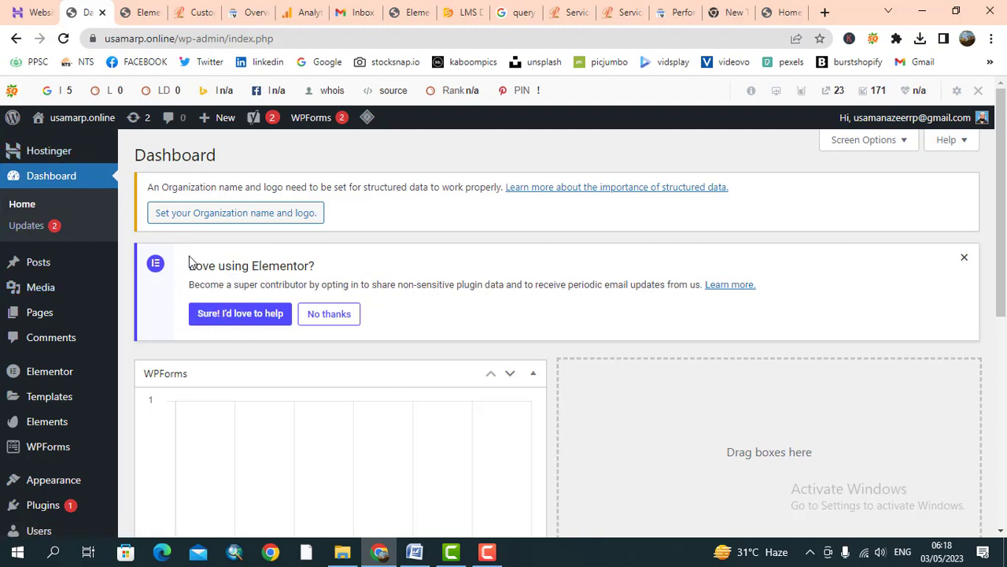
pyautogui.scroll(-3, 189, 262)
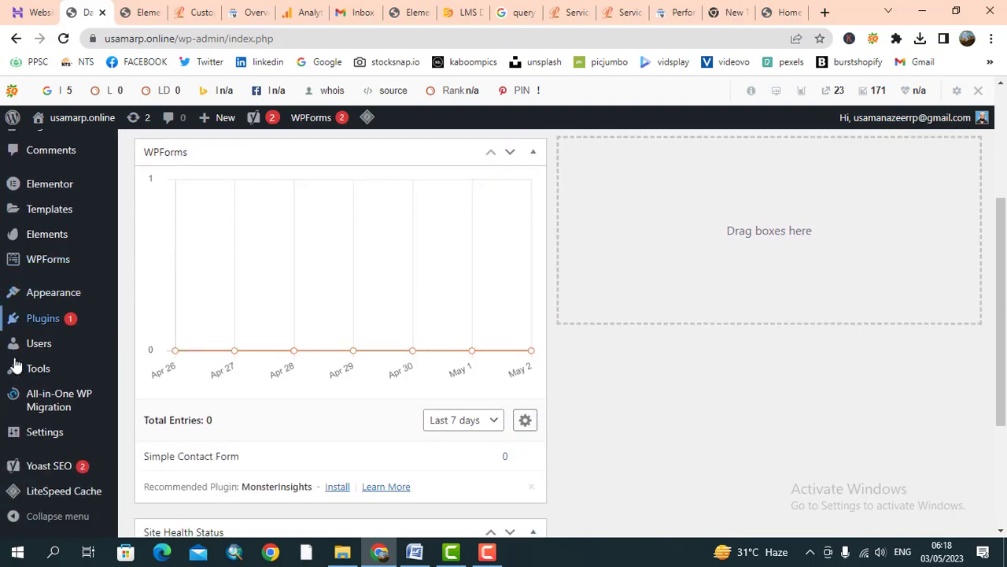
pyautogui.moveTo(59, 472)
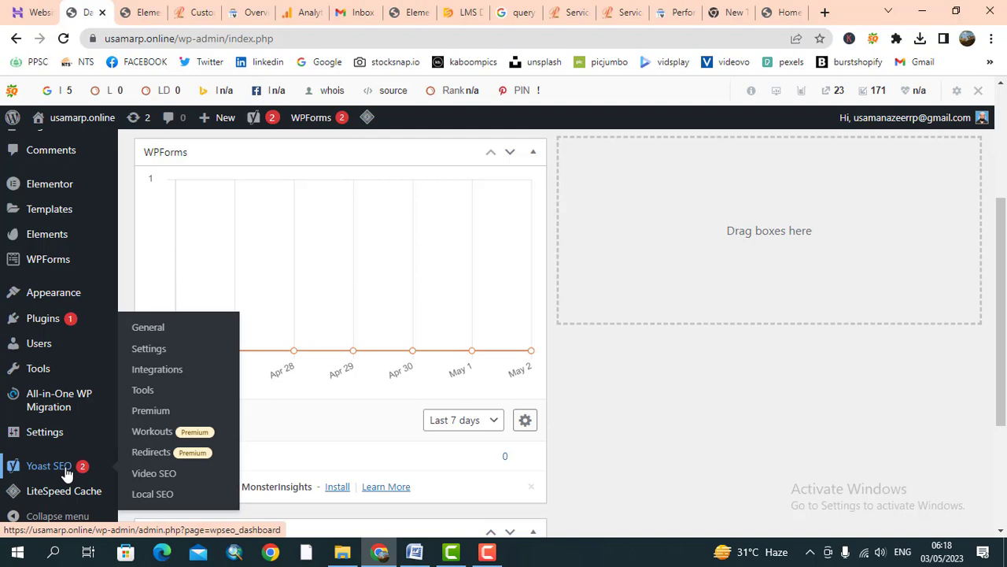
pyautogui.moveTo(49, 328)
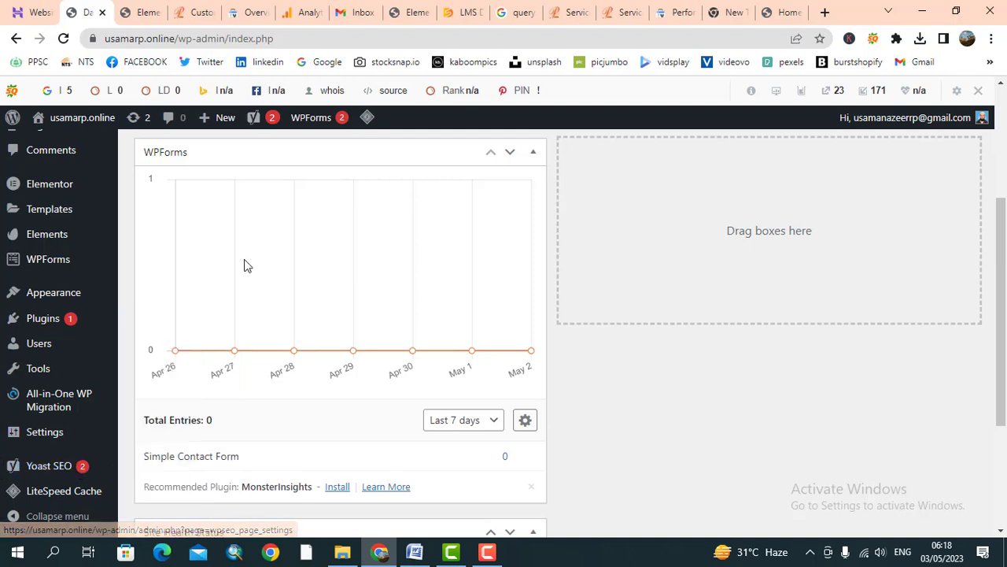
pyautogui.scroll(-1, 244, 264)
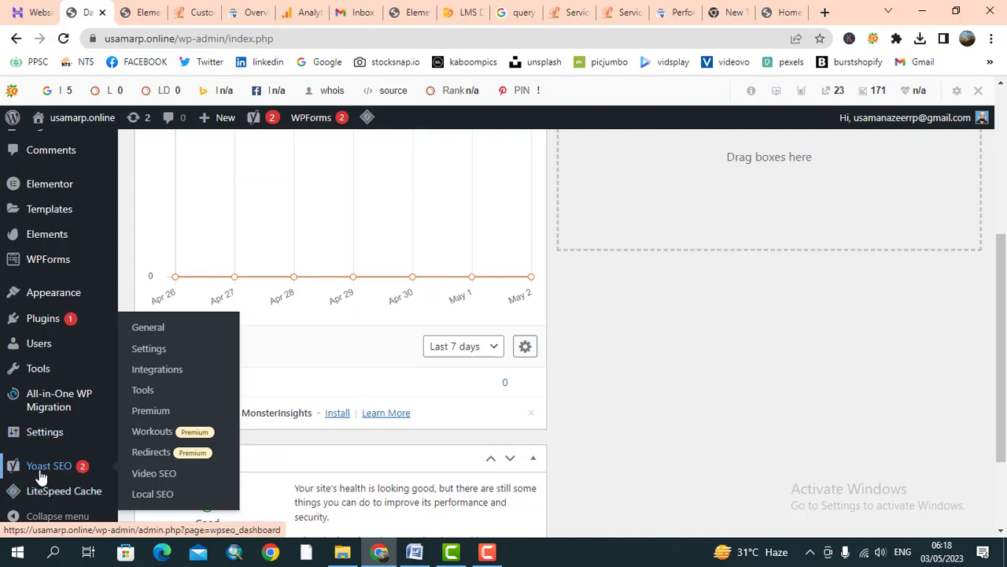
pyautogui.click(157, 355)
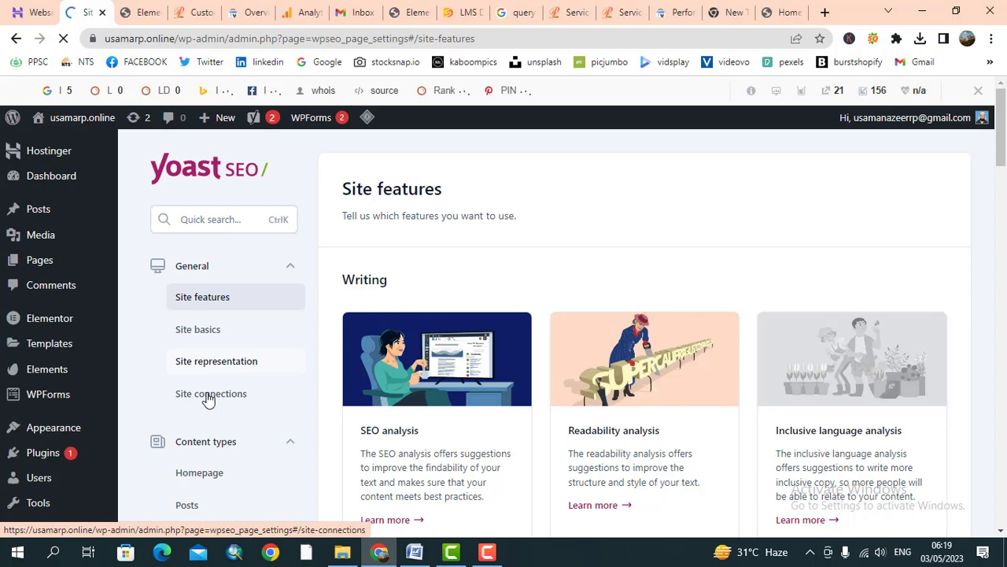
pyautogui.click(209, 394)
pyautogui.scroll(-2, 562, 200)
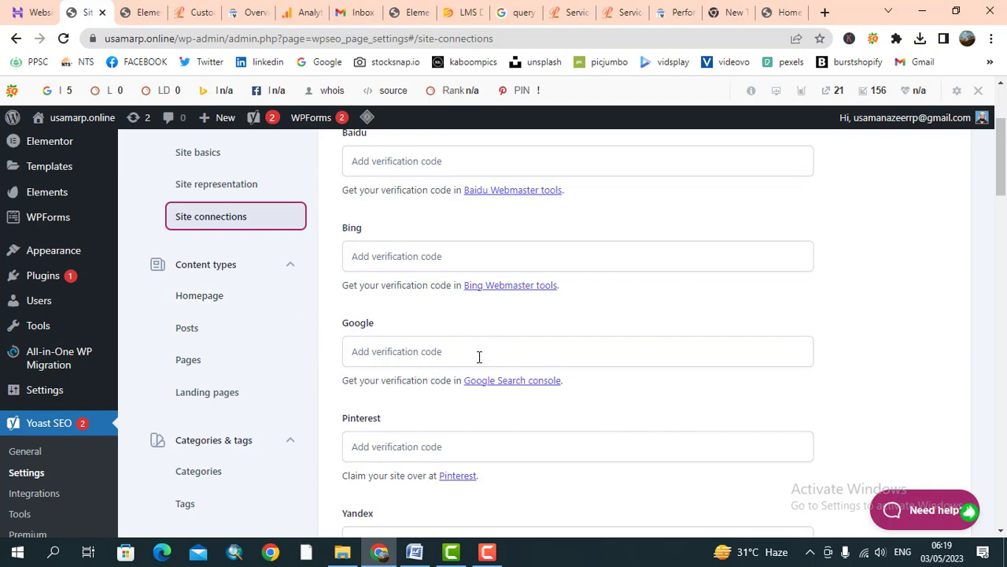
# - Copy the HTML meta tag from Search Console again, paste it as Yoast SEO's Google verification code and save the changes
pyautogui.click(670, 11)
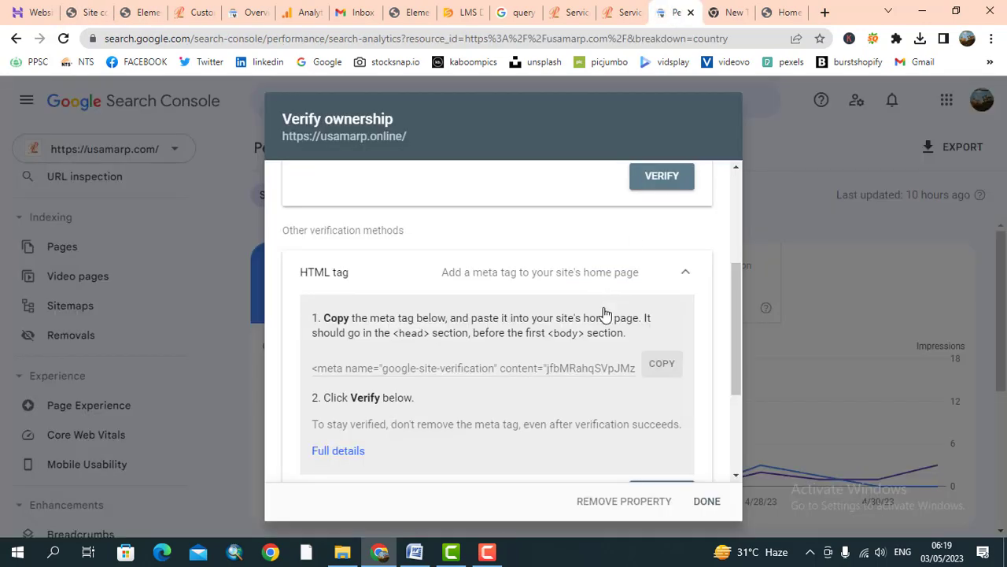
pyautogui.click(663, 370)
pyautogui.click(89, 11)
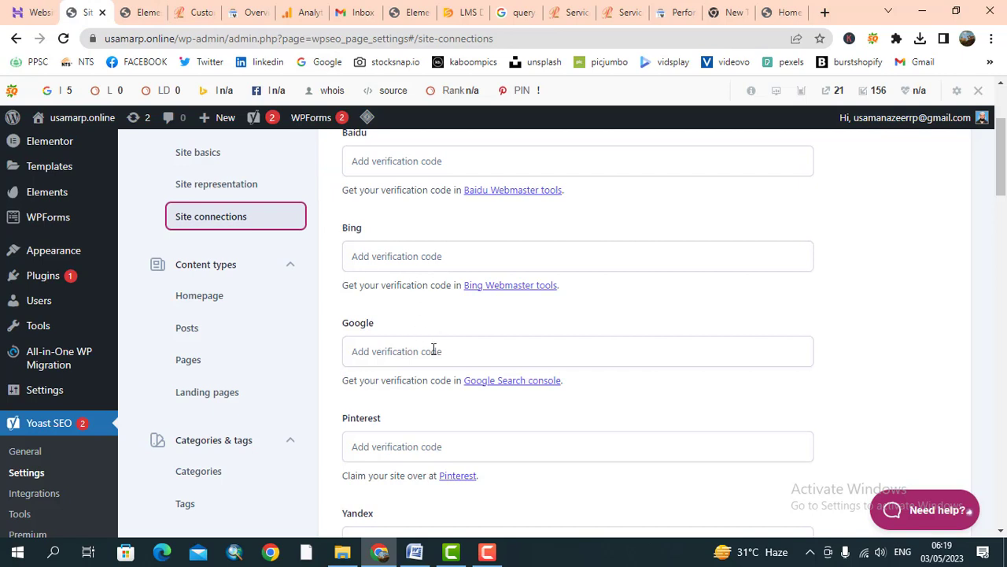
pyautogui.click(499, 352)
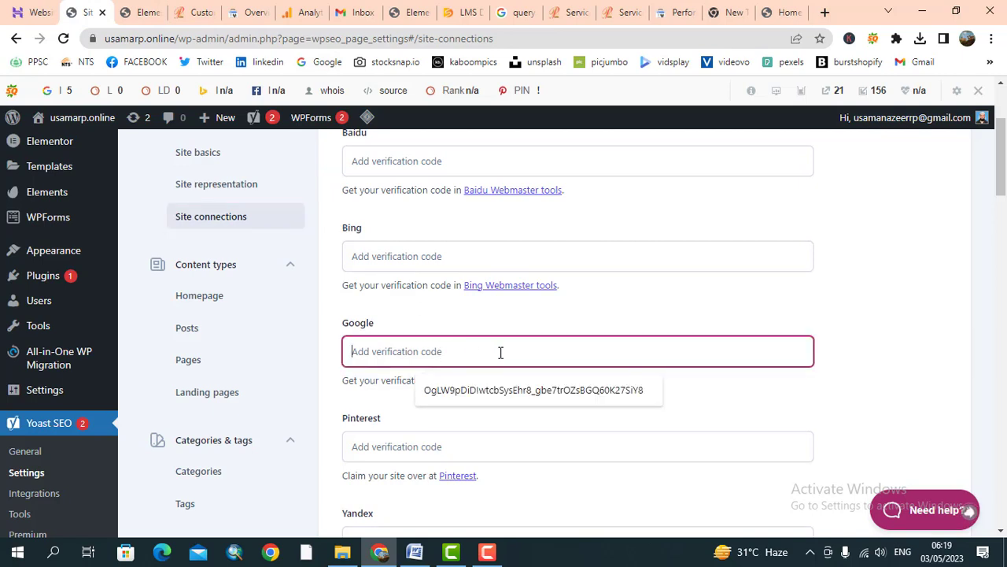
pyautogui.hotkey('ctrl', 'v')
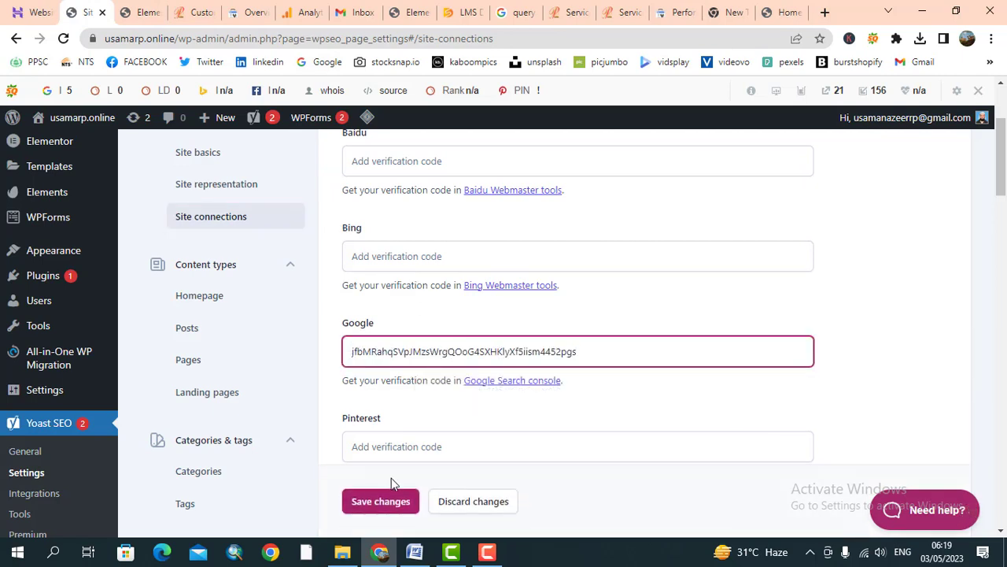
pyautogui.click(377, 502)
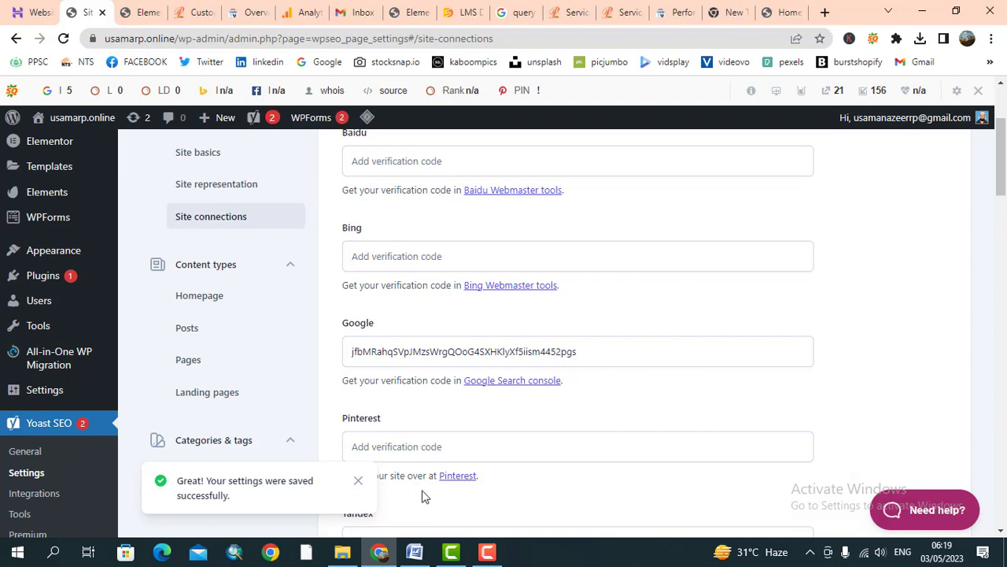
pyautogui.scroll(-3, 422, 494)
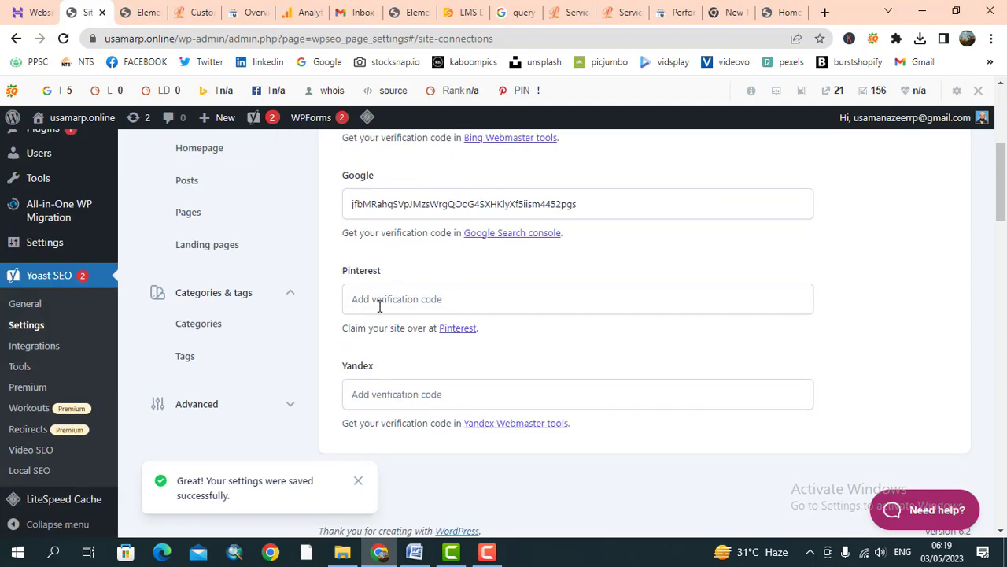
pyautogui.scroll(1, 380, 306)
pyautogui.click(670, 9)
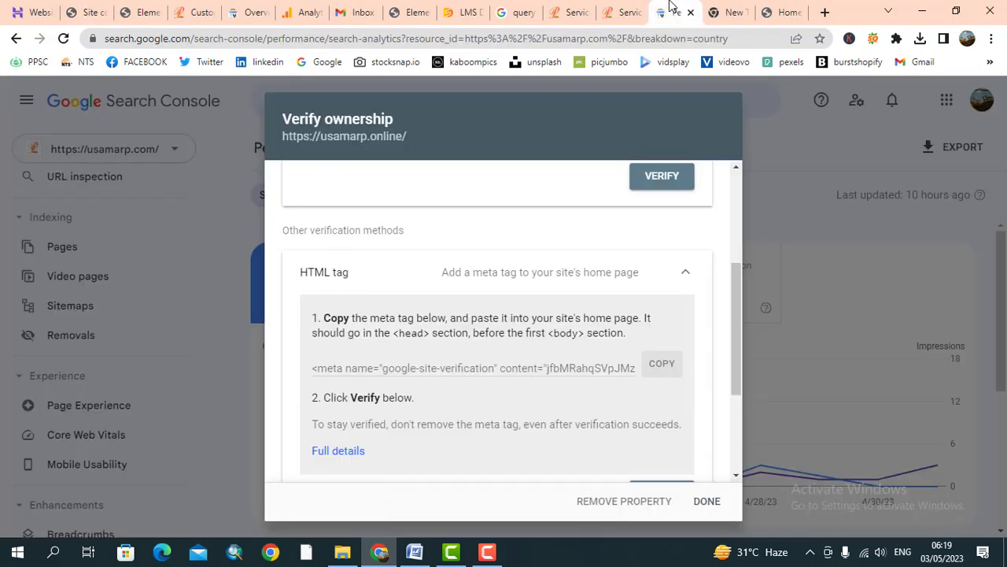
pyautogui.scroll(-1, 602, 386)
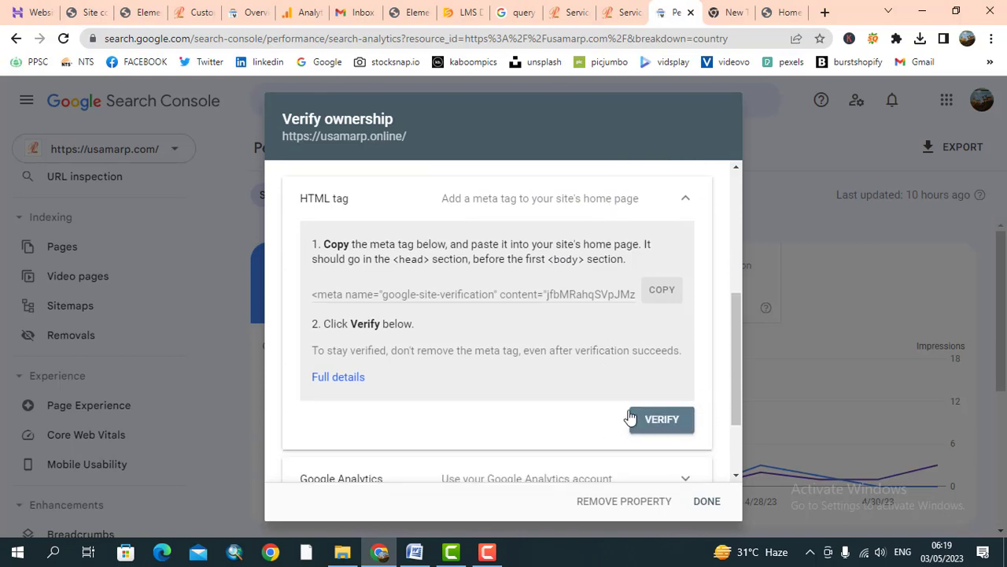
pyautogui.click(661, 421)
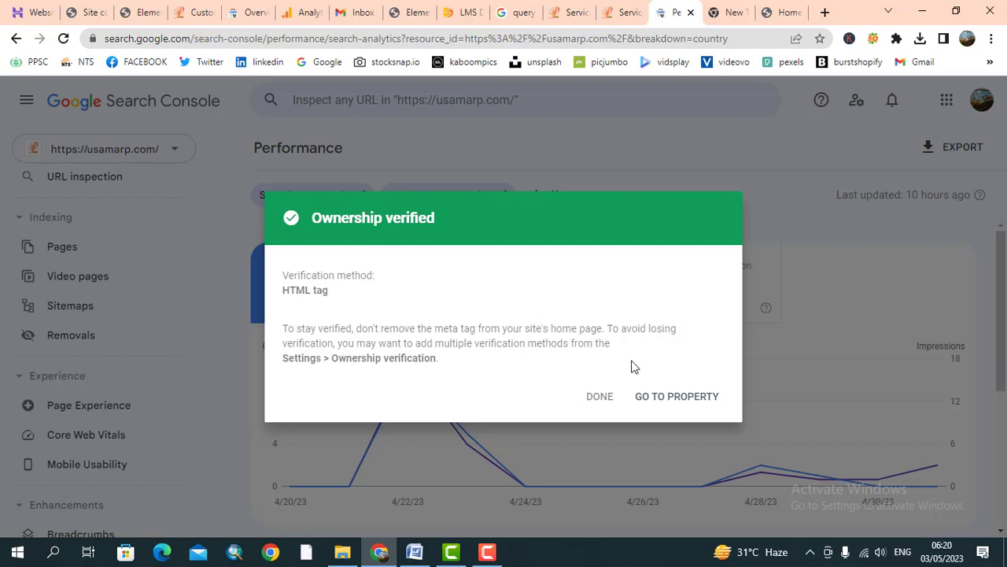
pyautogui.click(675, 398)
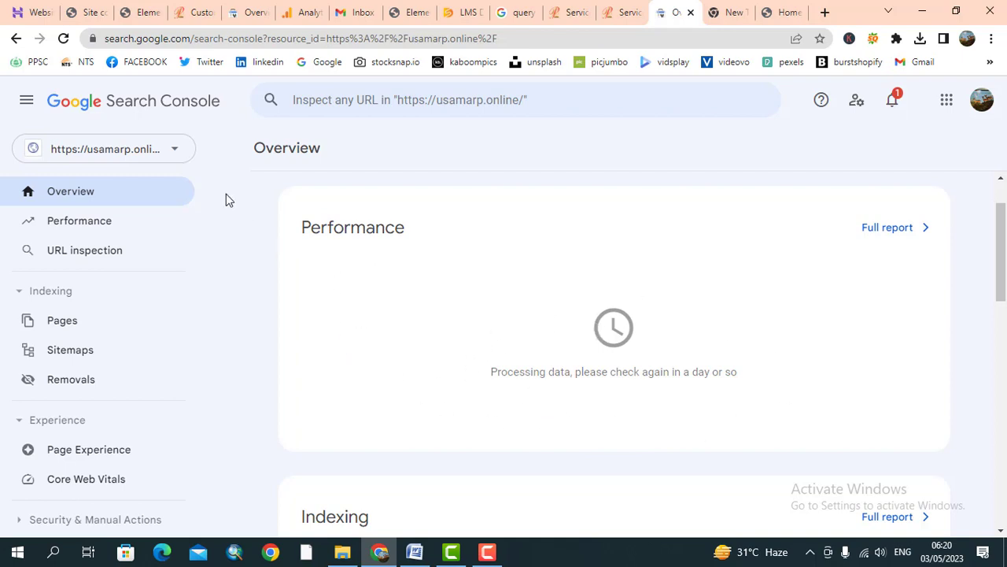
pyautogui.click(171, 151)
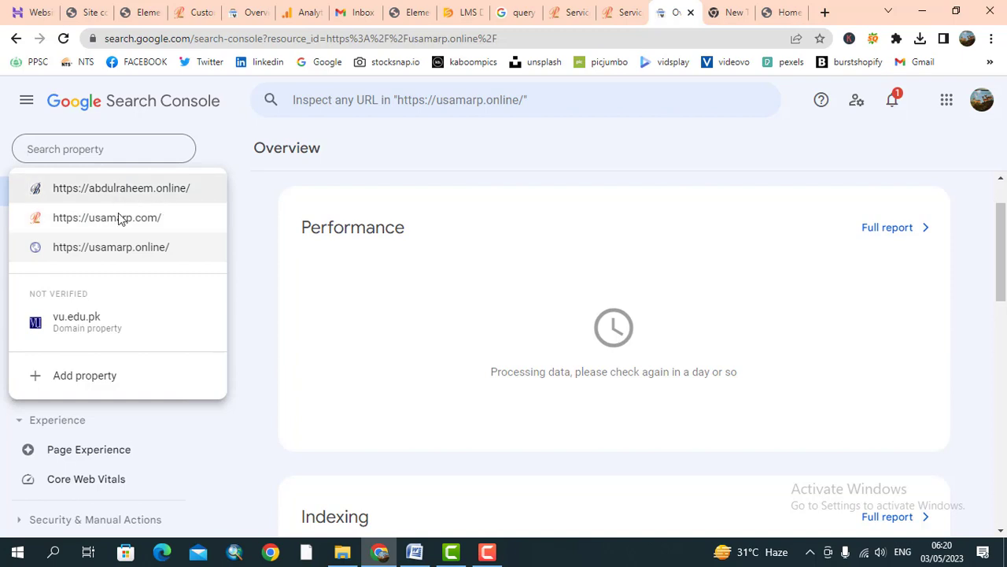
pyautogui.click(568, 401)
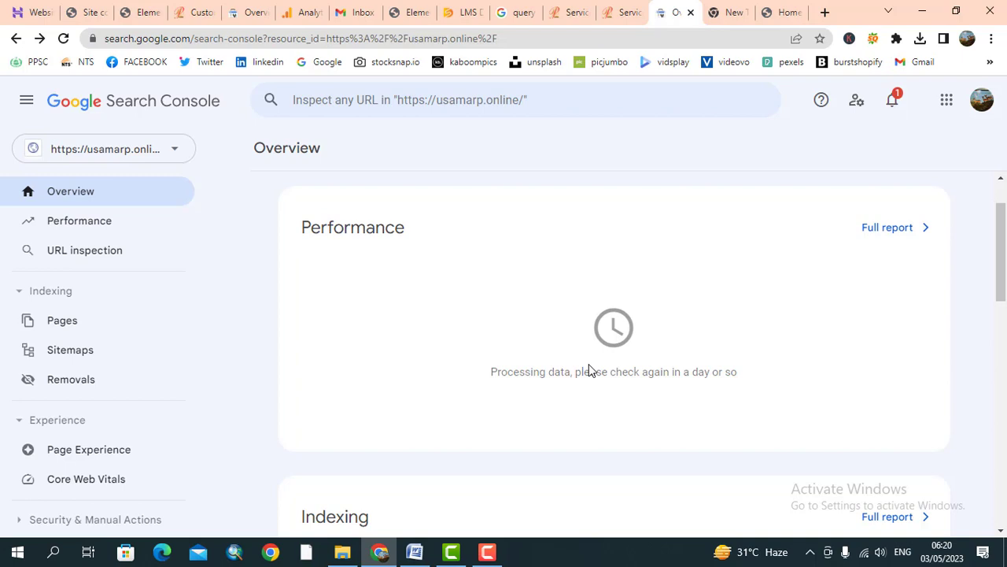
pyautogui.scroll(-3, 590, 370)
pyautogui.scroll(4, 591, 369)
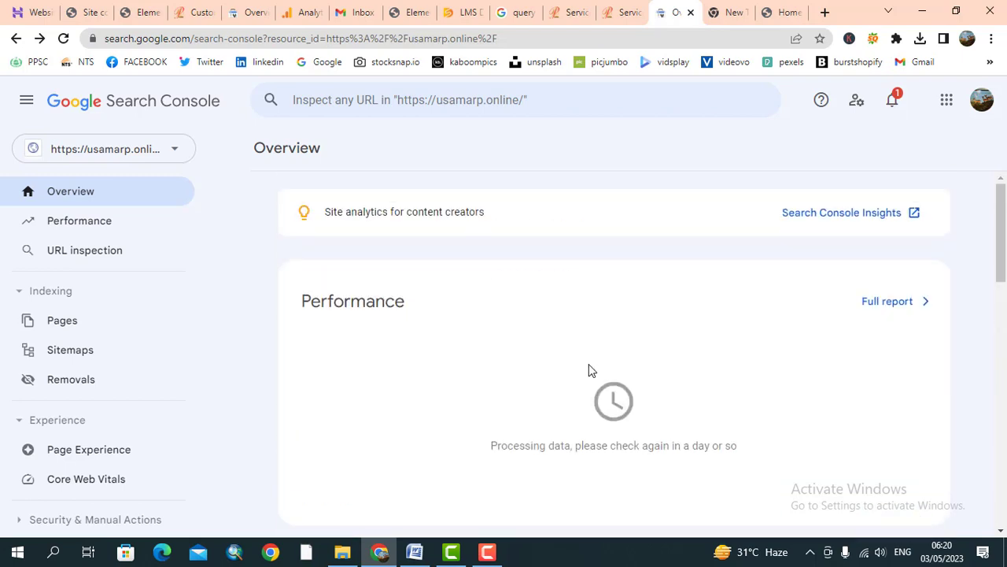